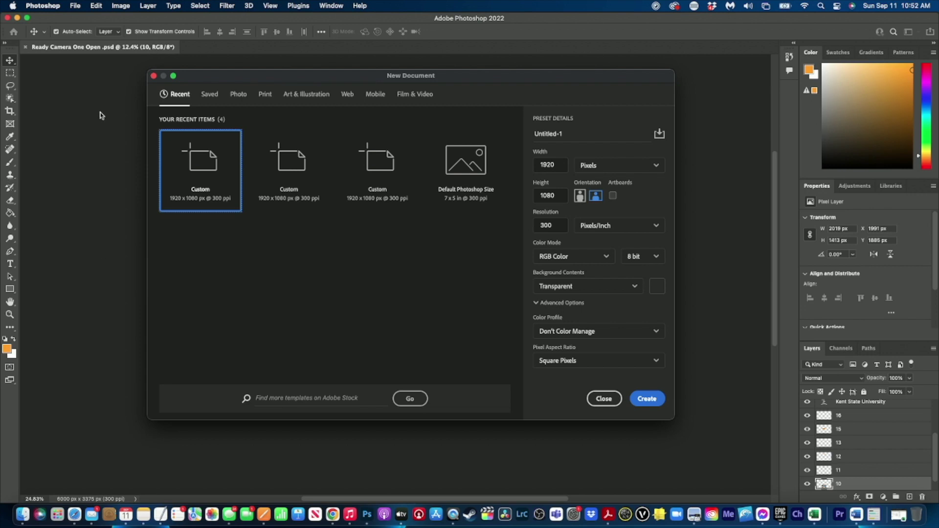
Create an HDTV 1080p document named 'Lower third' at 300 ppi with a transparent background.
{"action": "left_click", "coordinate": [75, 6]}
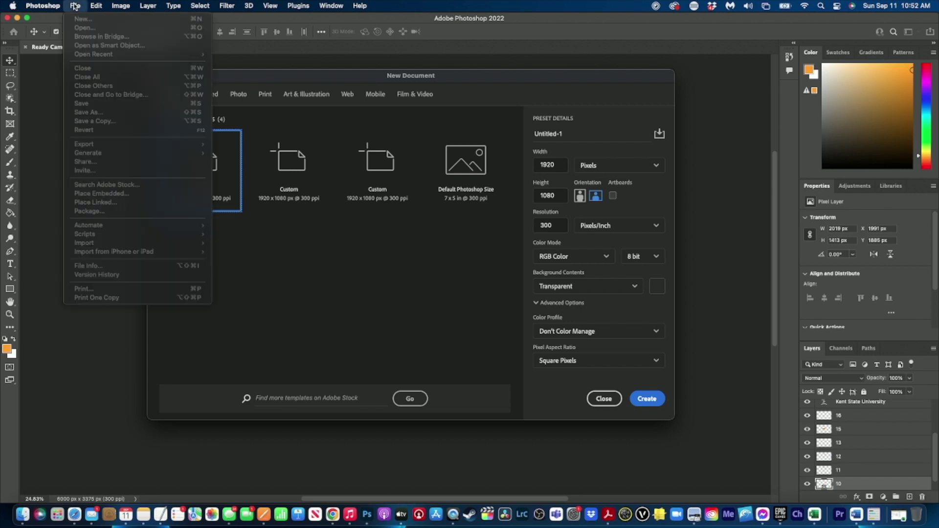
{"action": "left_click", "coordinate": [238, 270]}
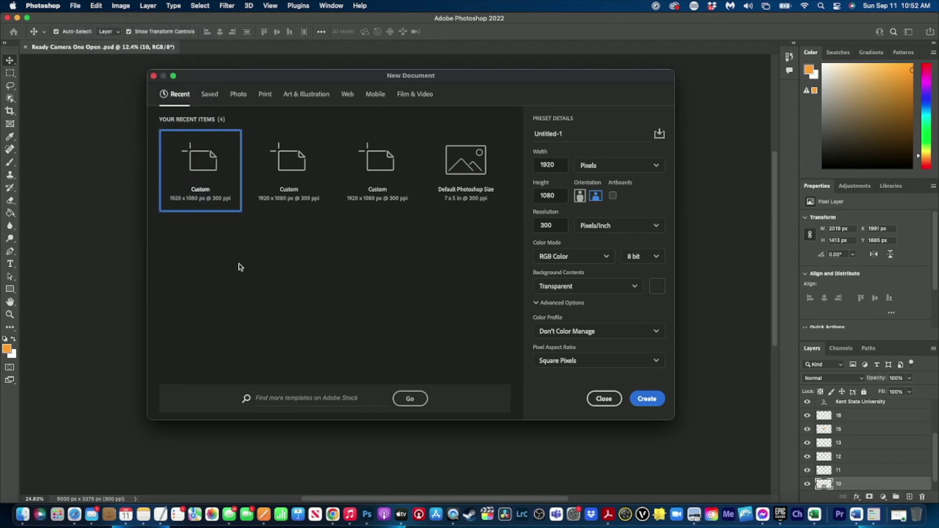
{"action": "left_click", "coordinate": [417, 98]}
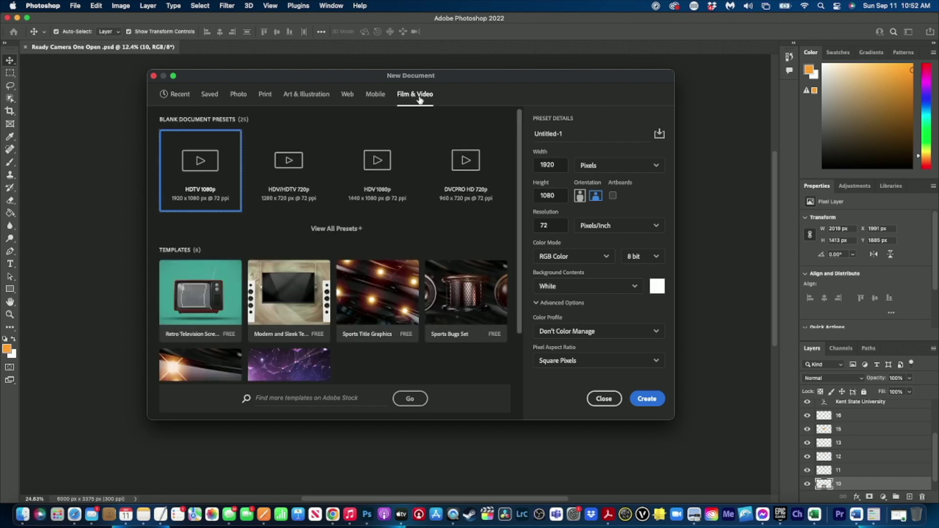
{"action": "left_click", "coordinate": [576, 138]}
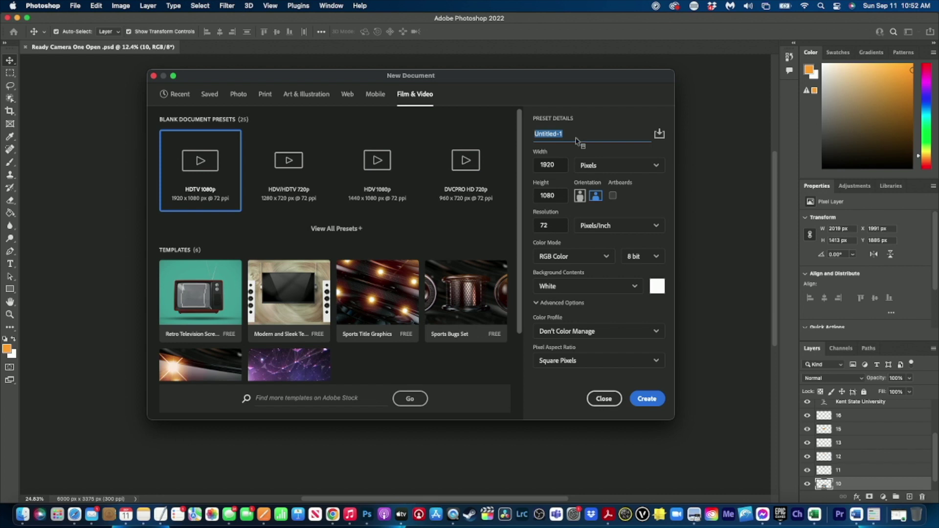
{"action": "key", "text": "fn"}
{"action": "key", "text": "fn"}
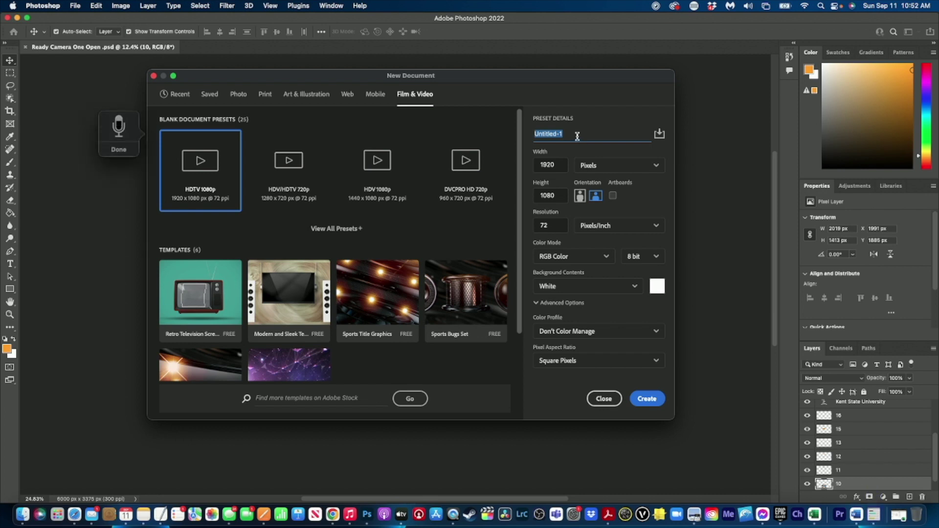
{"action": "type", "text": "Lower third"}
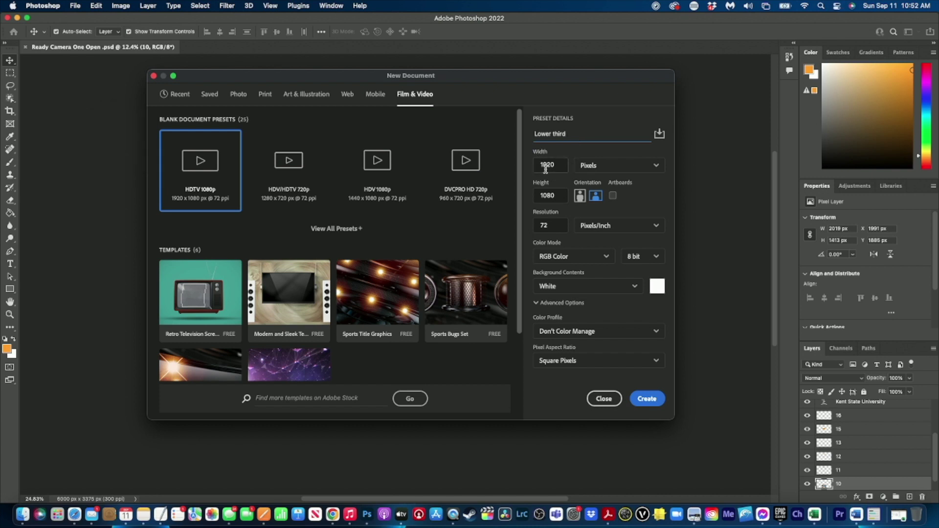
{"action": "left_click", "coordinate": [554, 225]}
{"action": "type", "text": "300"}
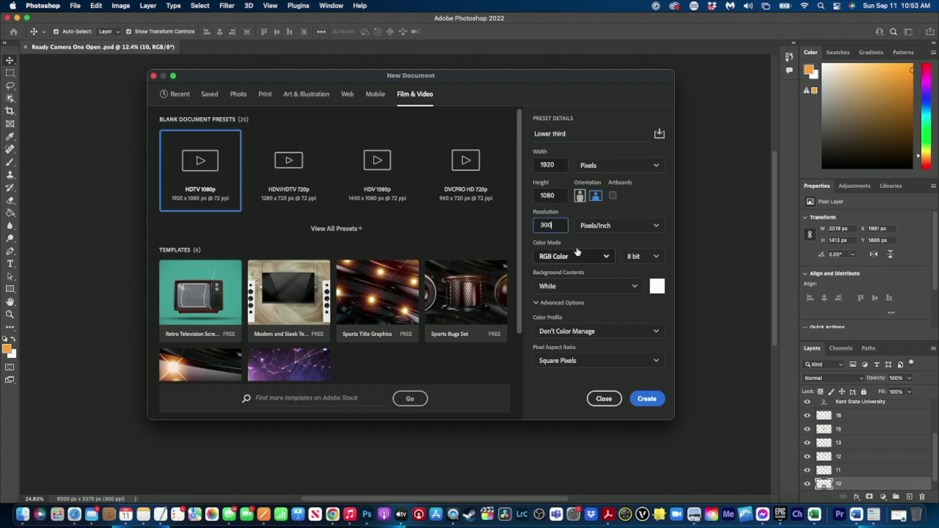
{"action": "left_click", "coordinate": [635, 287]}
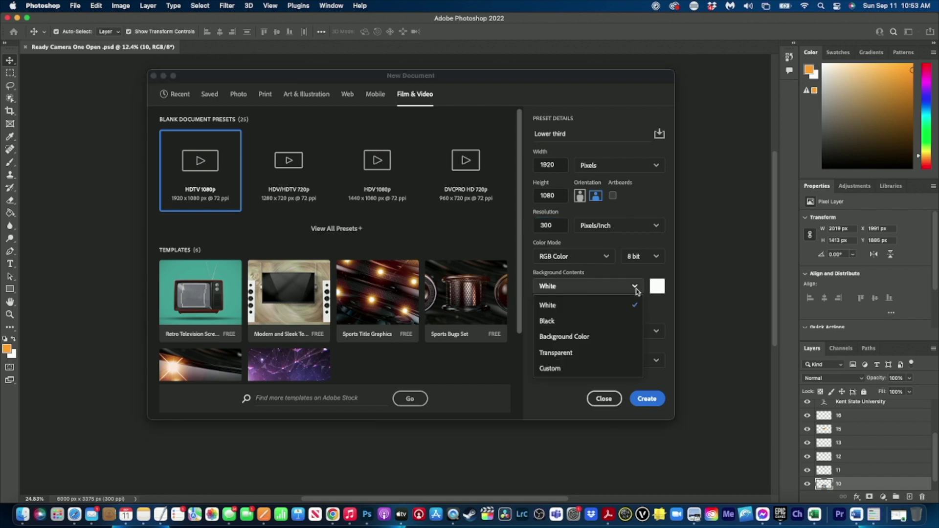
{"action": "left_click", "coordinate": [627, 356]}
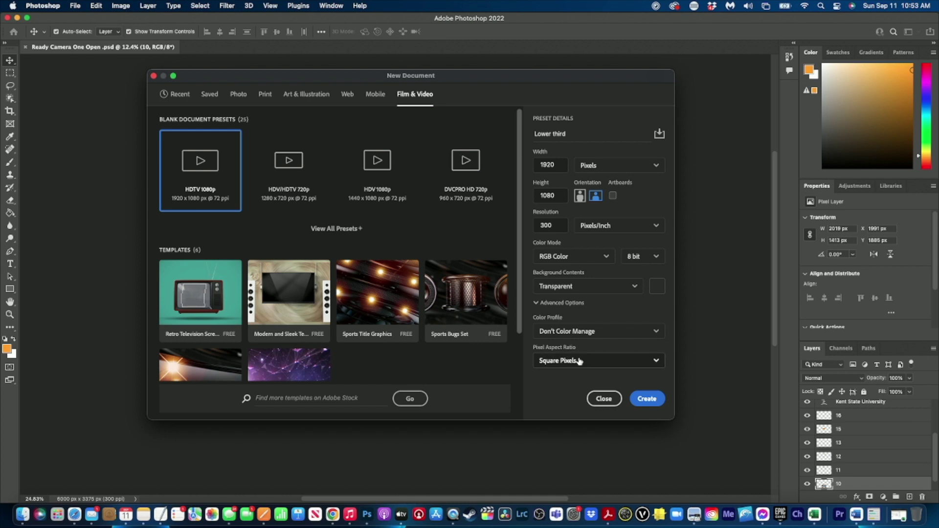
{"action": "left_click", "coordinate": [647, 399]}
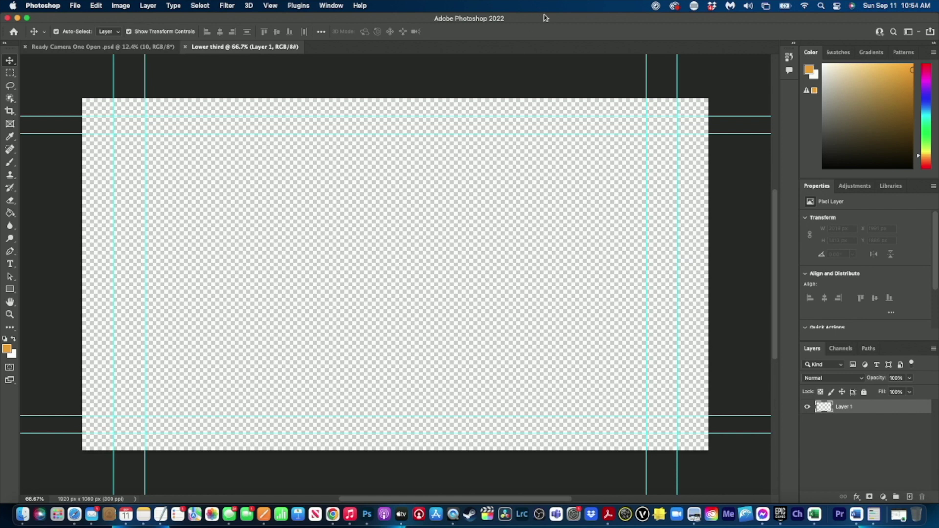
Place 2332.png as a smart object, scale it down and centre it near the bottom.
{"action": "left_click_drag", "start_coordinate": [570, 19], "coordinate": [527, 11]}
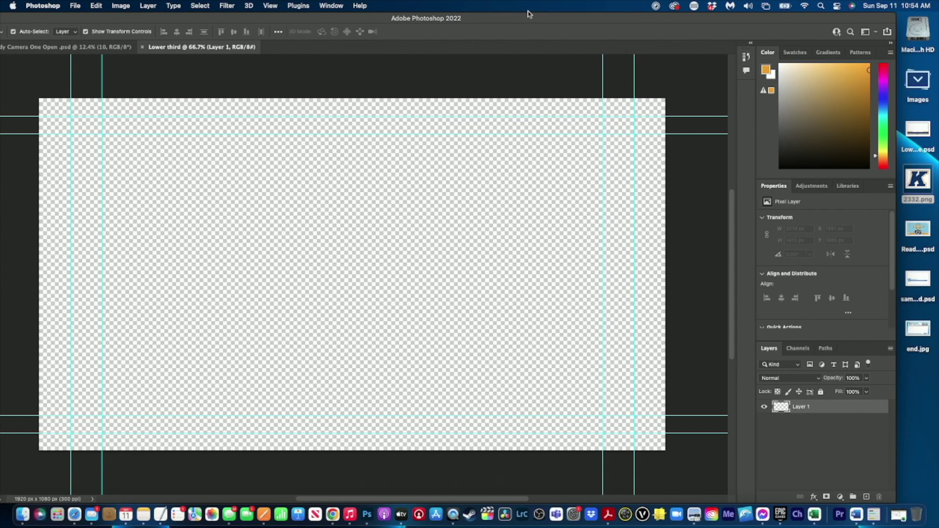
{"action": "left_click_drag", "start_coordinate": [932, 186], "coordinate": [345, 308]}
{"action": "left_click_drag", "start_coordinate": [632, 19], "coordinate": [675, 20]}
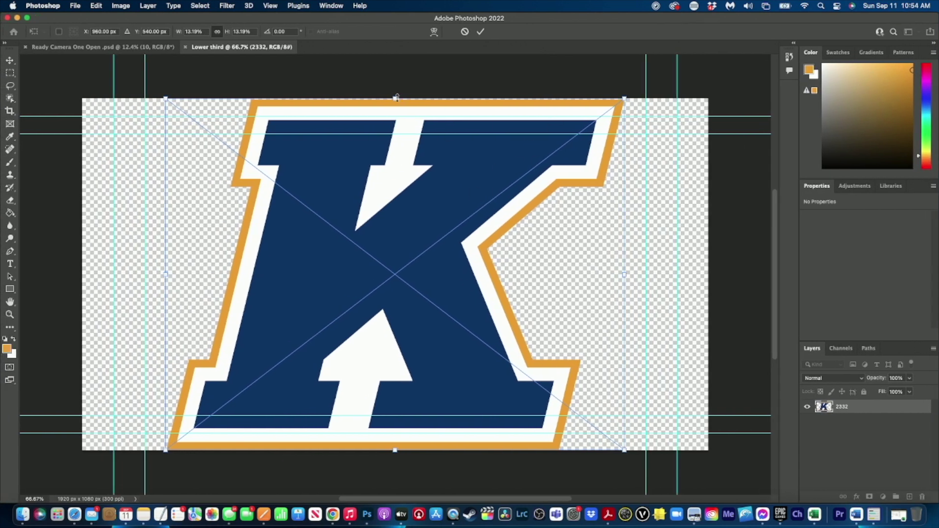
{"action": "left_click_drag", "start_coordinate": [395, 96], "coordinate": [402, 390]}
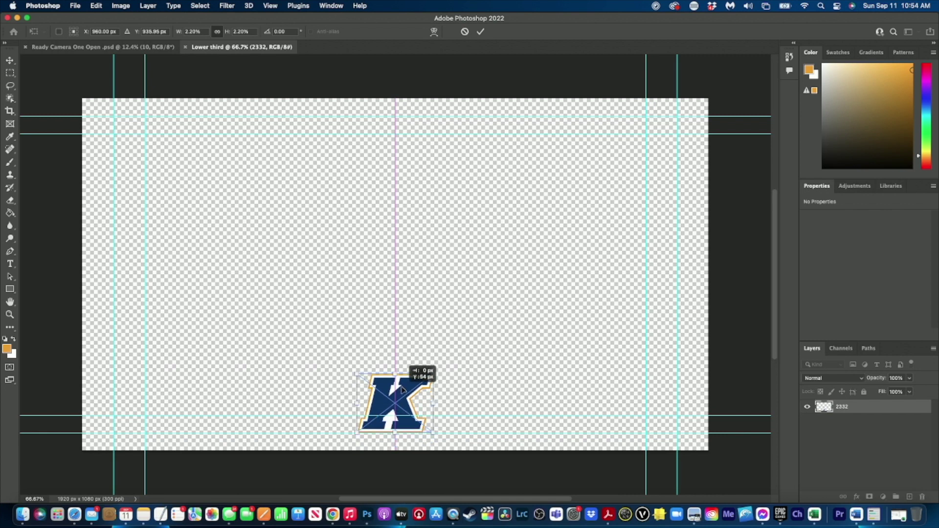
{"action": "left_click_drag", "start_coordinate": [402, 389], "coordinate": [402, 387]}
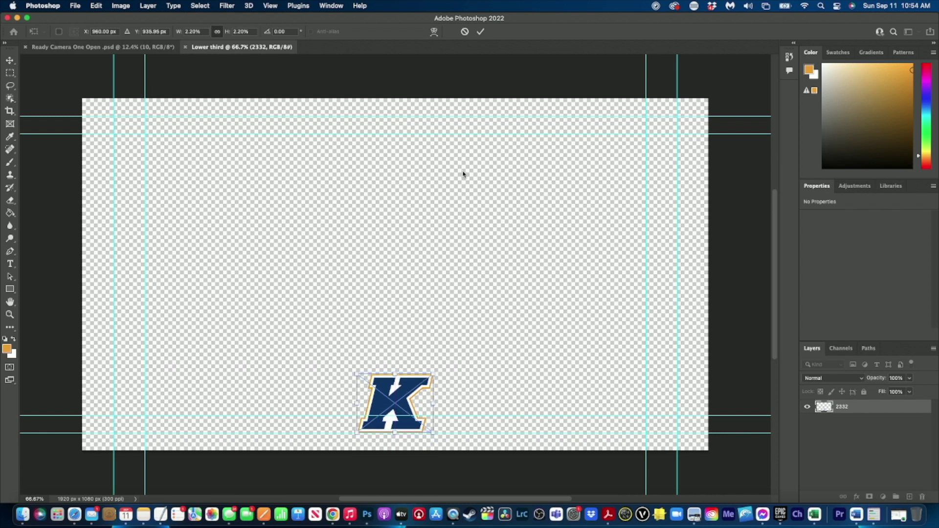
{"action": "left_click", "coordinate": [481, 32]}
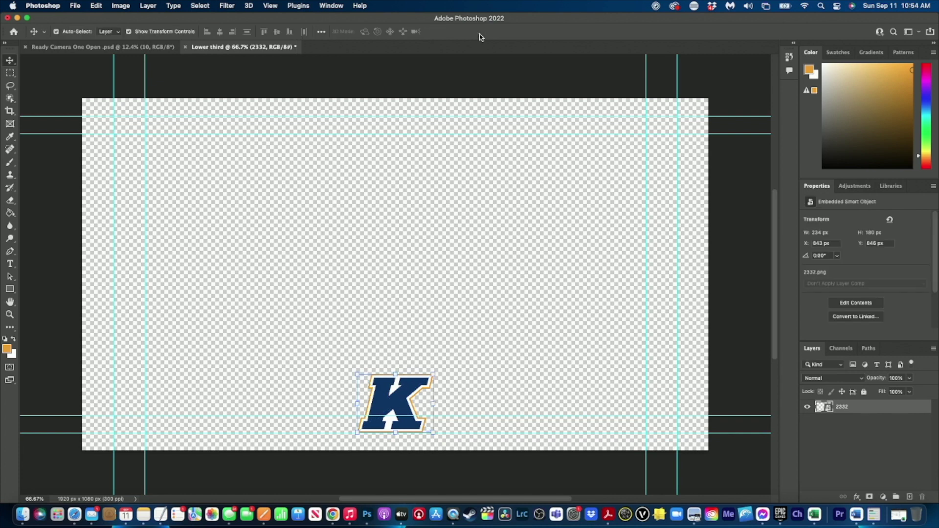
Set the foreground colour to navy #003976 sampled from the K logo.
{"action": "left_click", "coordinate": [6, 349]}
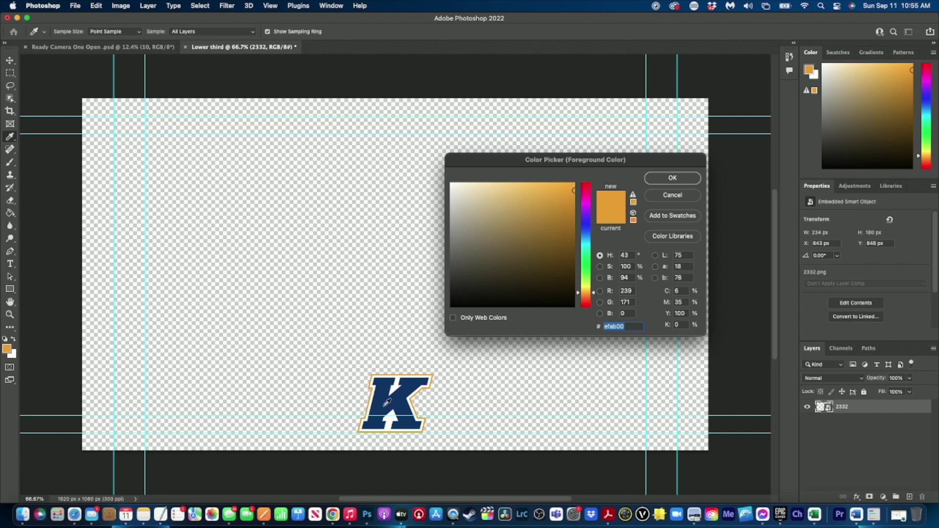
{"action": "left_click", "coordinate": [386, 402]}
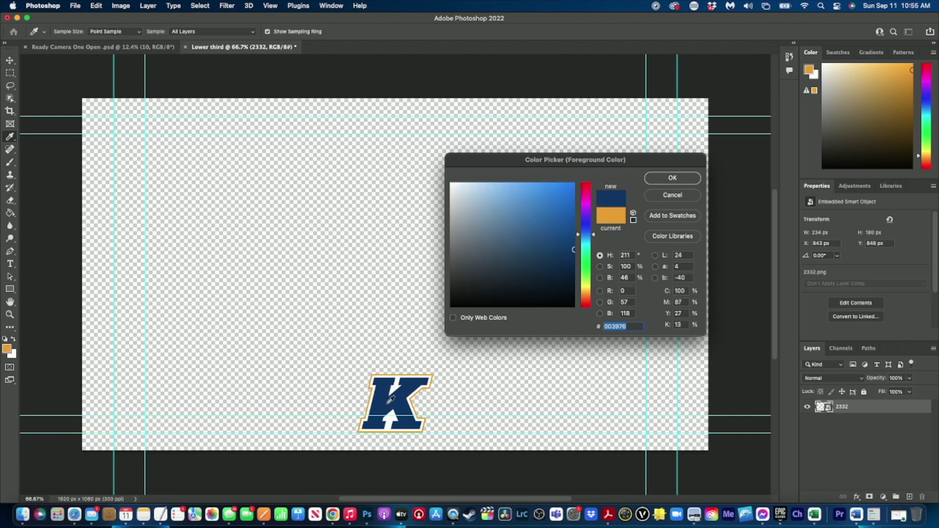
{"action": "left_click", "coordinate": [666, 182]}
{"action": "key", "text": "v"}
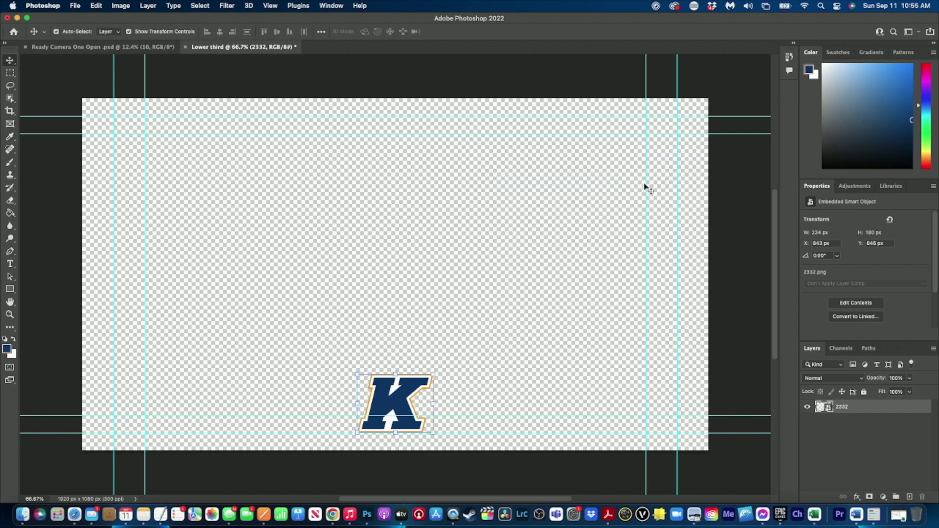
{"action": "left_click", "coordinate": [10, 289]}
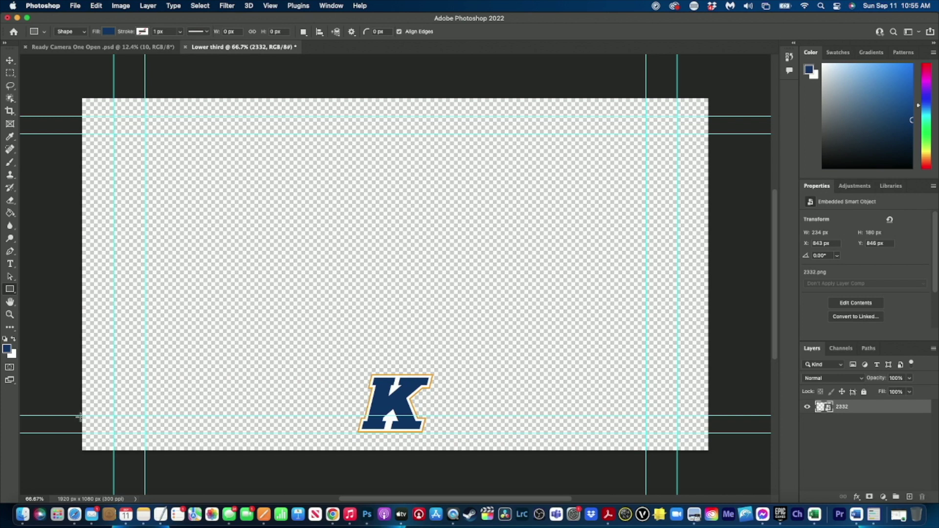
Draw a thin full-width navy bar behind the K logo, plus a shorter block at its left end.
{"action": "left_click_drag", "start_coordinate": [79, 417], "coordinate": [728, 385]}
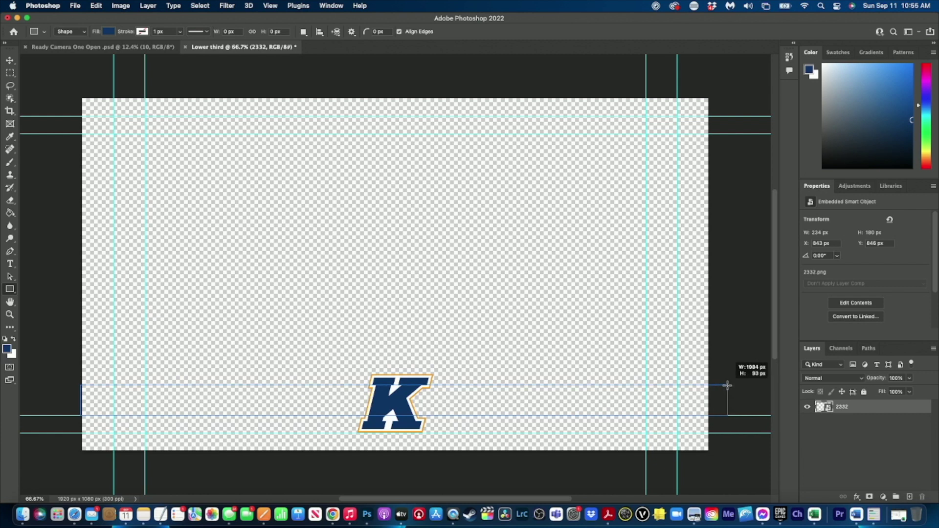
{"action": "left_click_drag", "start_coordinate": [727, 385], "coordinate": [727, 385]}
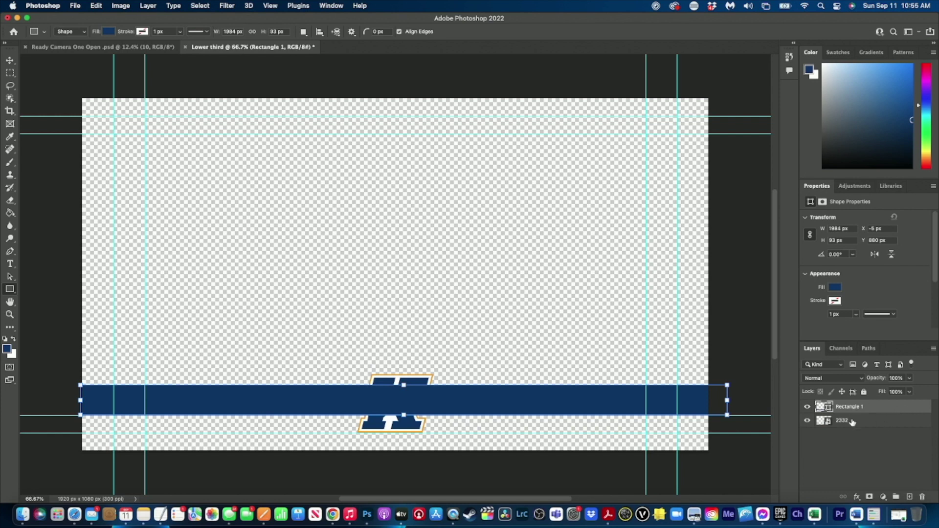
{"action": "left_click_drag", "start_coordinate": [872, 409], "coordinate": [874, 431]}
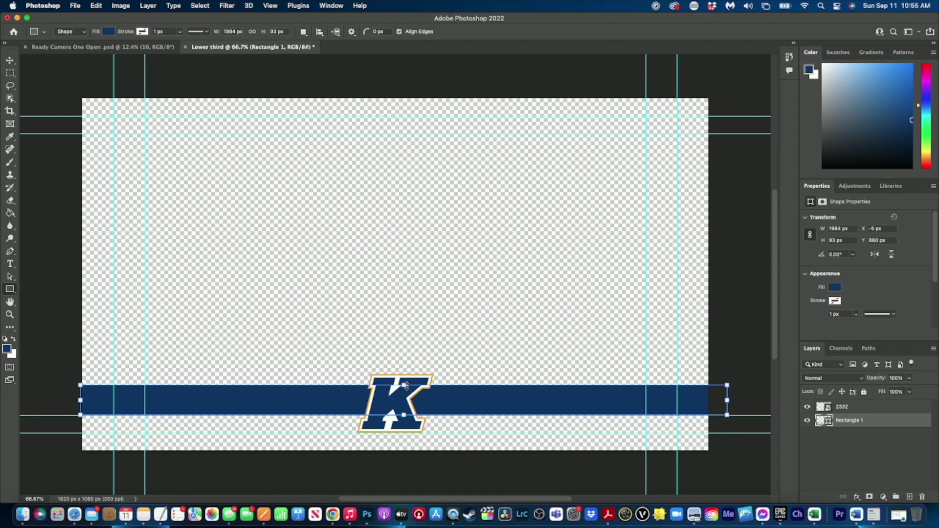
{"action": "left_click_drag", "start_coordinate": [405, 386], "coordinate": [404, 391]}
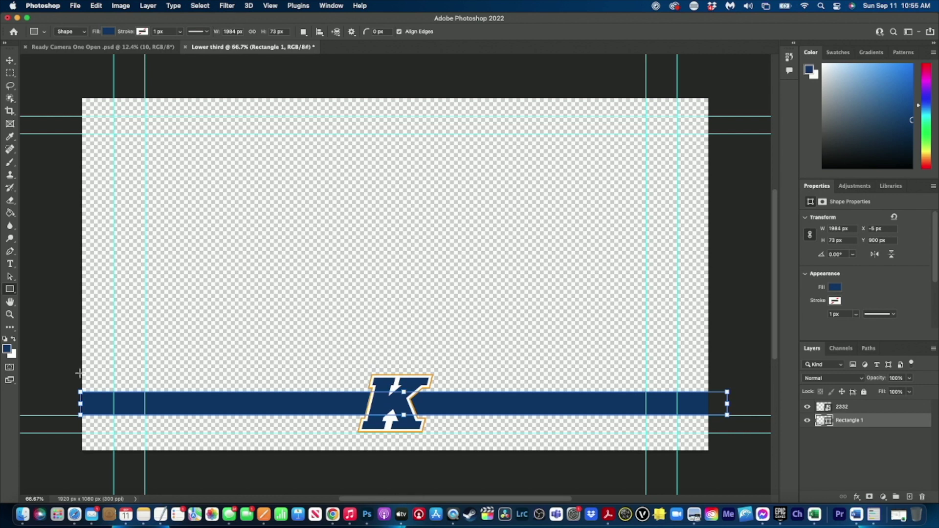
{"action": "left_click_drag", "start_coordinate": [79, 373], "coordinate": [302, 392]}
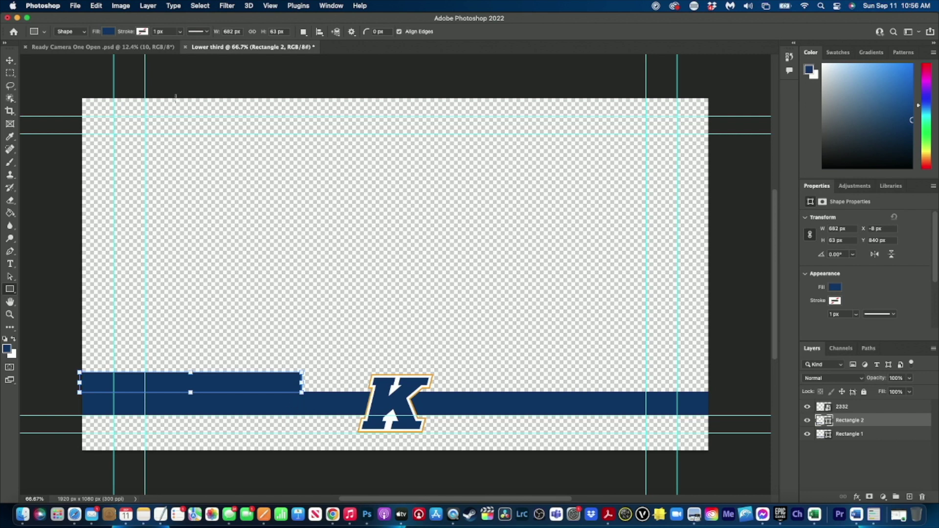
Fill the short left bar with gold #efab00 sampled from the K logo outline.
{"action": "left_click", "coordinate": [111, 32]}
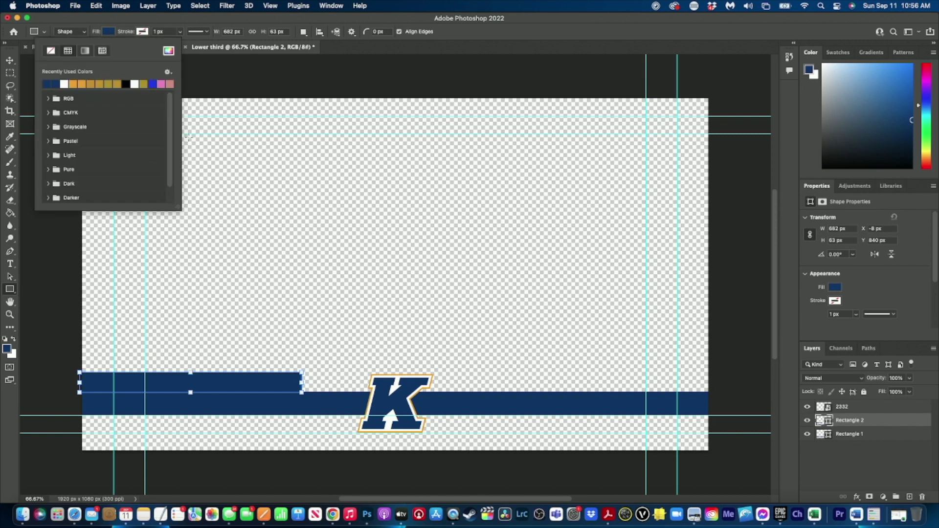
{"action": "left_click", "coordinate": [169, 52]}
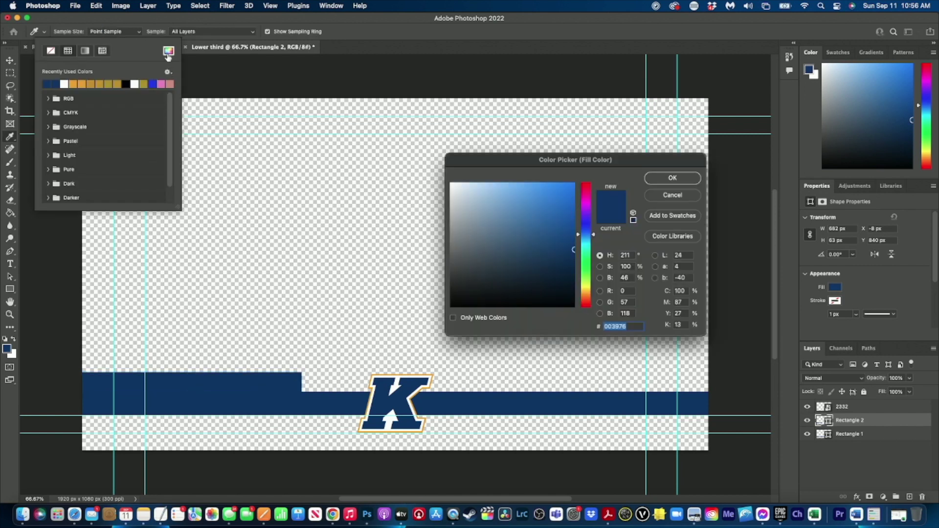
{"action": "left_click", "coordinate": [375, 383]}
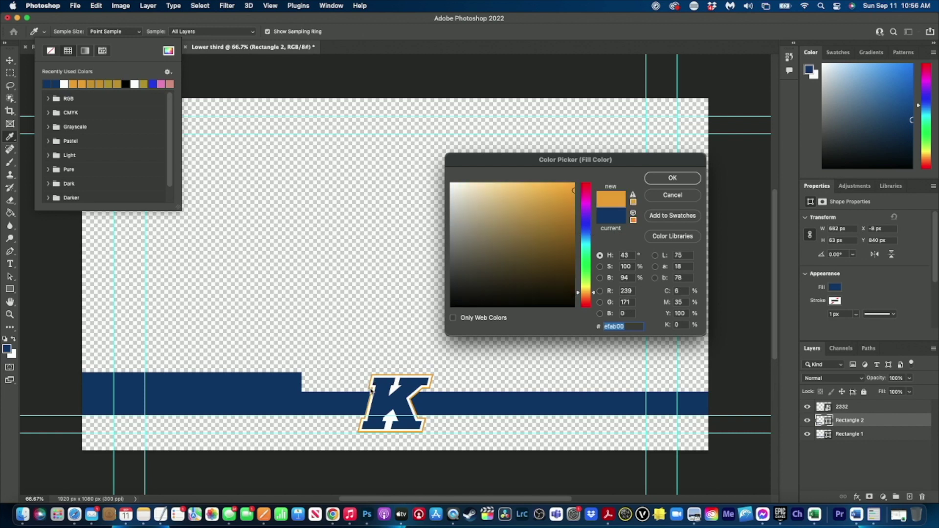
{"action": "left_click", "coordinate": [671, 177]}
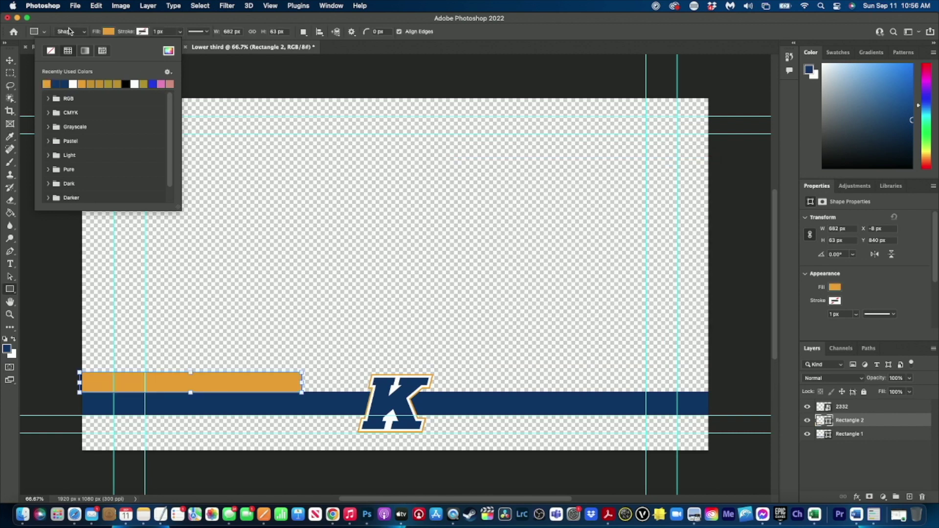
{"action": "left_click", "coordinate": [109, 21]}
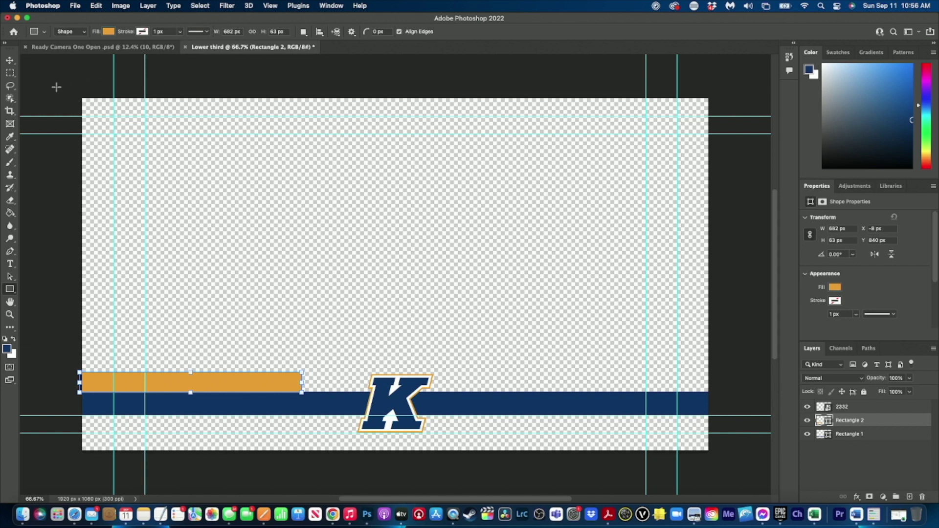
Slant the gold bar's right end diagonally down toward the K logo with Free Transform.
{"action": "left_click", "coordinate": [9, 61]}
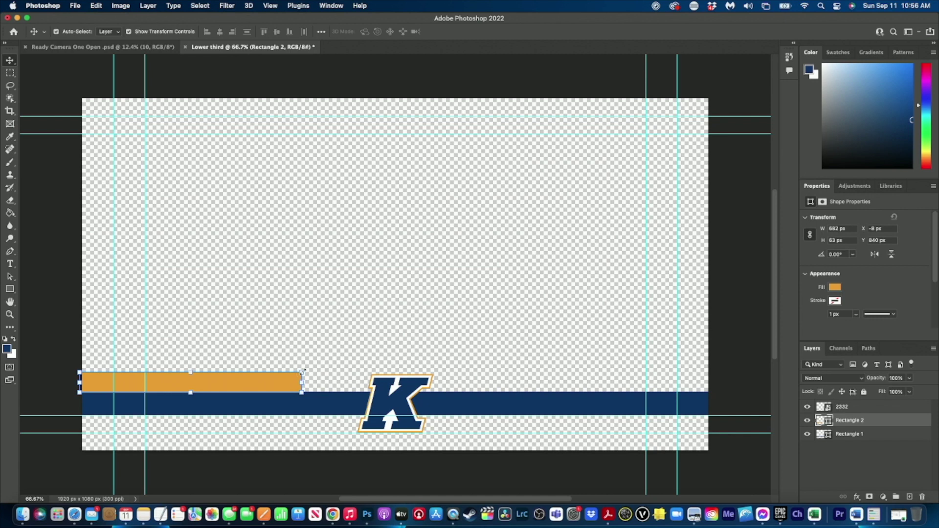
{"action": "key", "text": "super"}
{"action": "key", "text": "super"}
{"action": "left_click", "coordinate": [302, 374]}
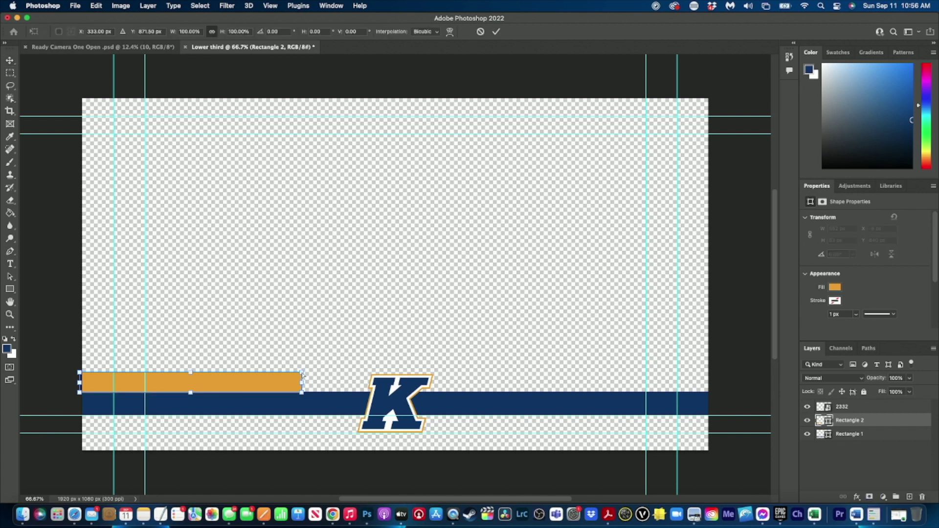
{"action": "left_click_drag", "start_coordinate": [303, 374], "coordinate": [267, 375]}
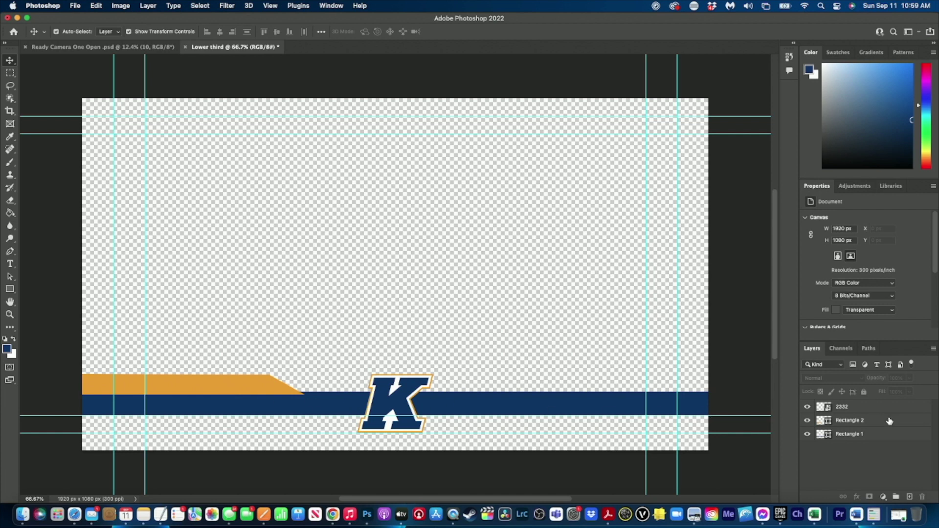
Move the Rectangle 2 gold layer below Rectangle 1 and select the angled gold bar.
{"action": "left_click_drag", "start_coordinate": [890, 421], "coordinate": [892, 446]}
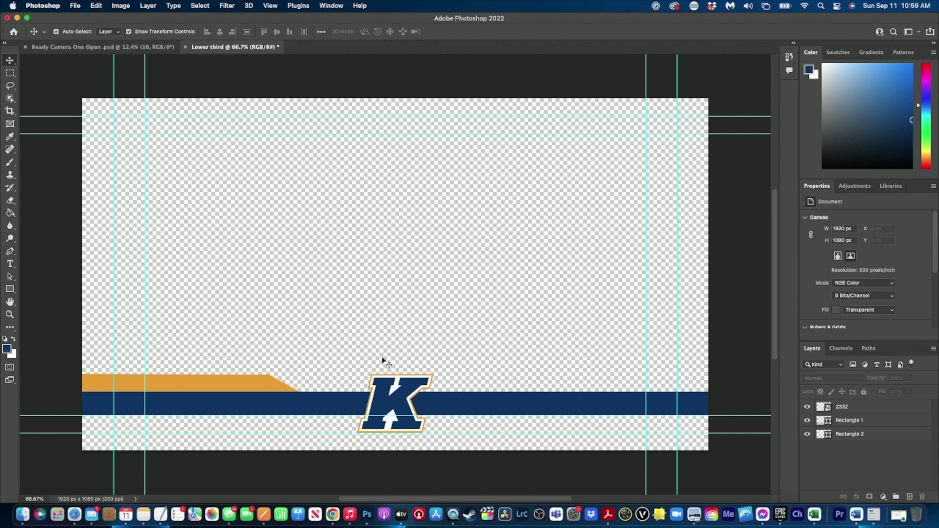
{"action": "left_click", "coordinate": [207, 385]}
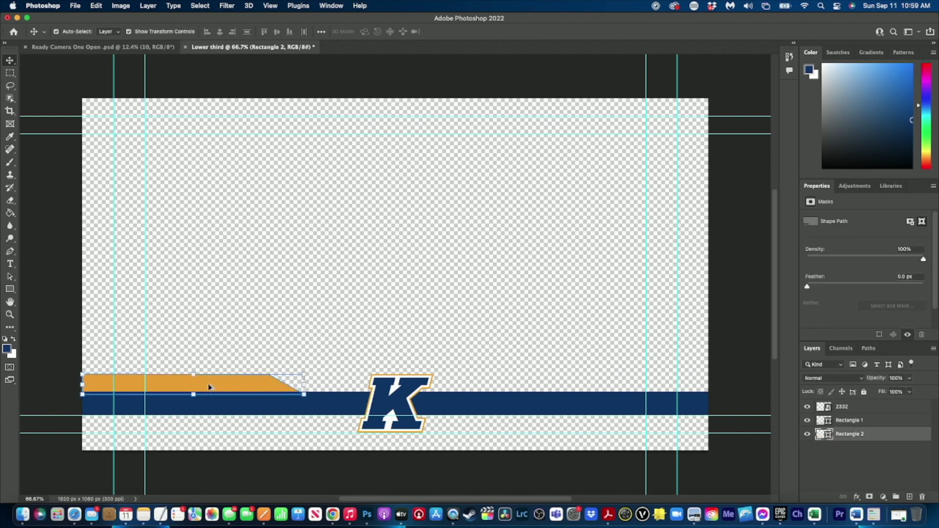
Duplicate the angled gold bar to the right of the K and flip it horizontally.
{"action": "left_click_drag", "start_coordinate": [209, 387], "coordinate": [614, 397]}
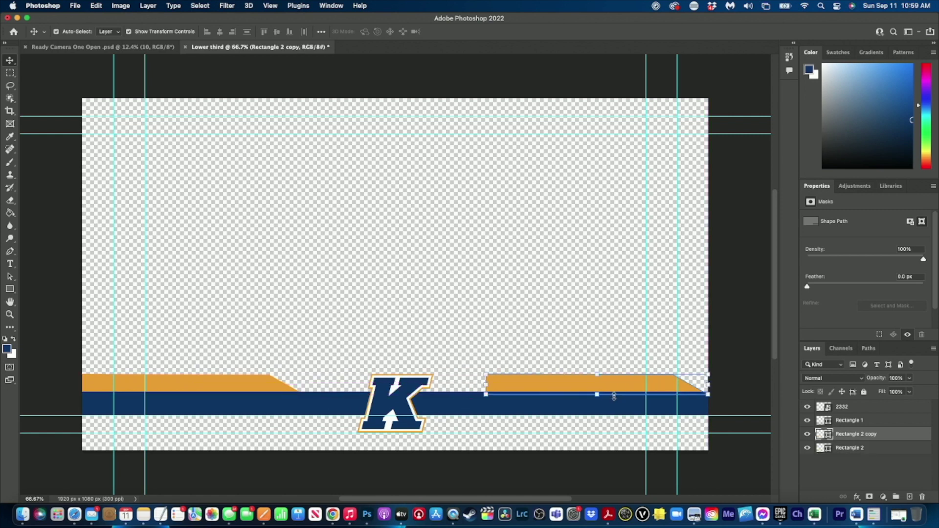
{"action": "left_click", "coordinate": [96, 5]}
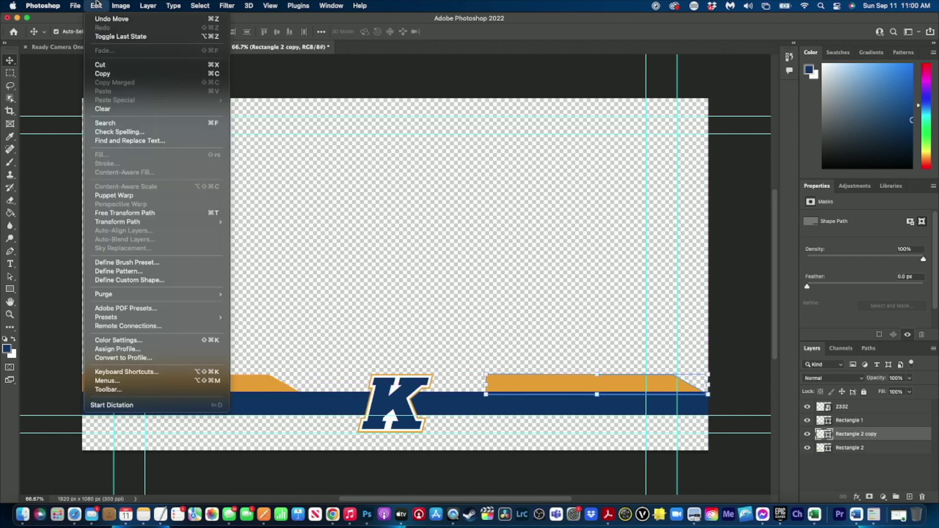
{"action": "mouse_move", "coordinate": [160, 223]}
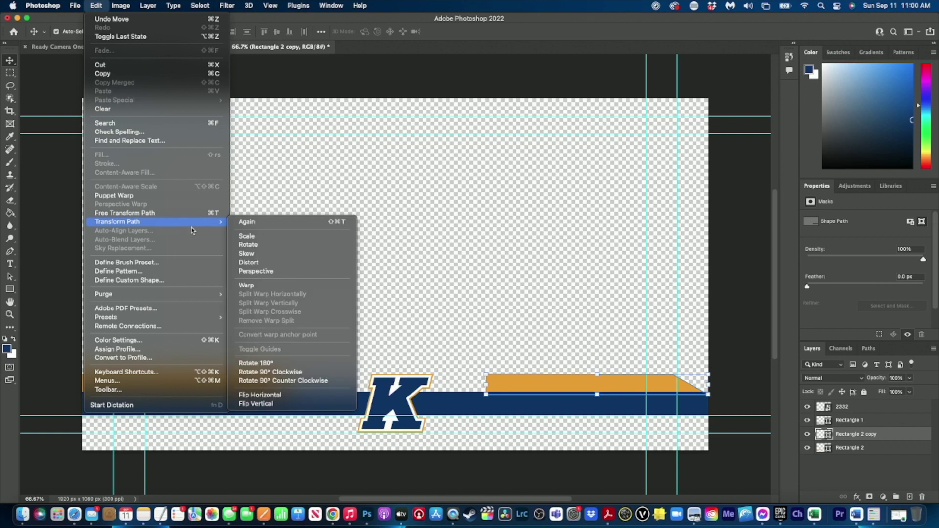
{"action": "left_click", "coordinate": [323, 399]}
{"action": "left_click", "coordinate": [353, 327]}
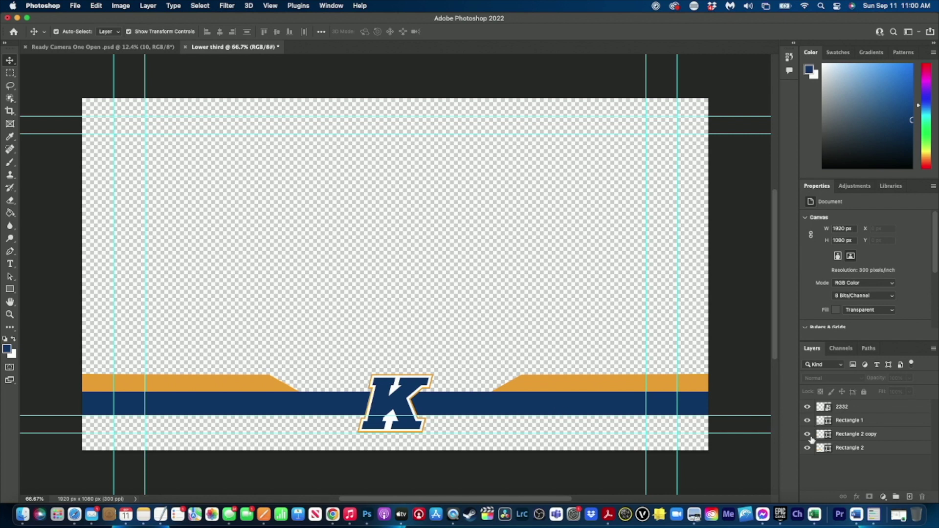
{"action": "double_click", "coordinate": [877, 422]}
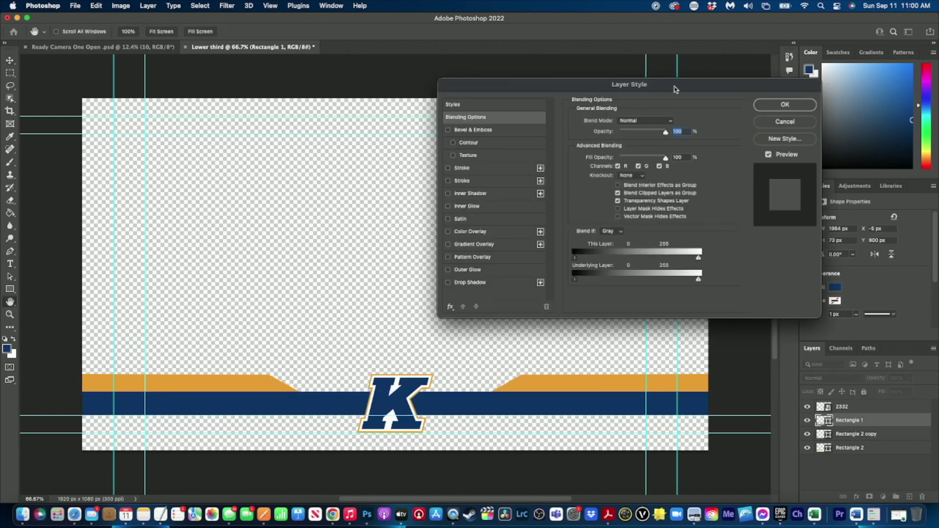
Give Rectangle 1 a thin white stroke and a 13 px gold stroke.
{"action": "left_click", "coordinate": [449, 168]}
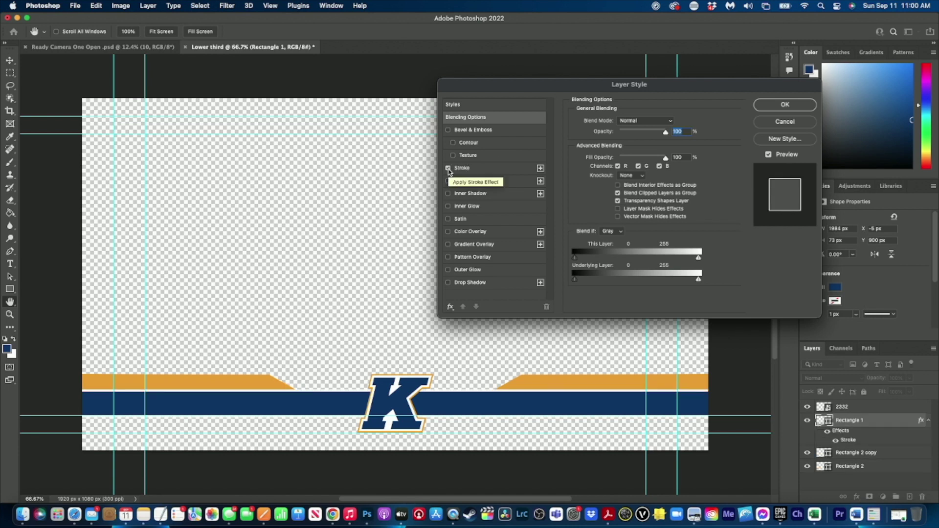
{"action": "left_click", "coordinate": [491, 170]}
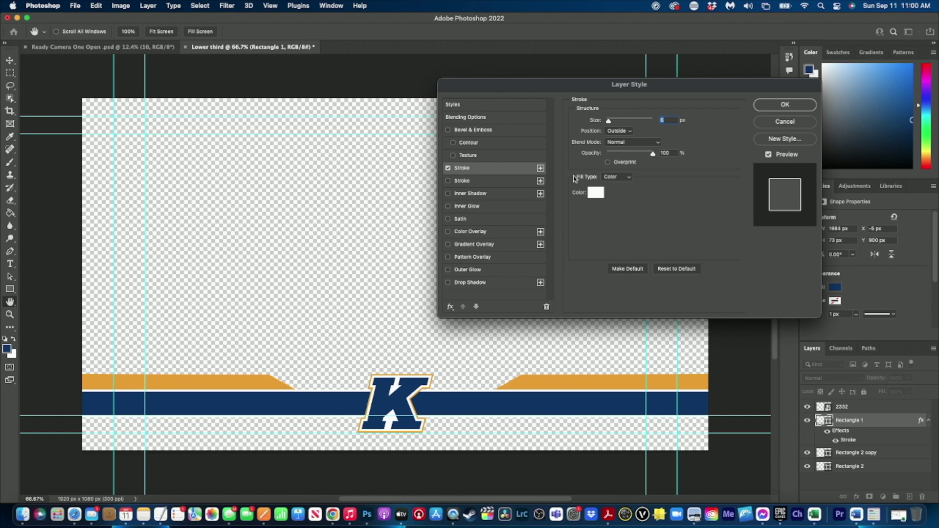
{"action": "left_click_drag", "start_coordinate": [608, 122], "coordinate": [610, 123]}
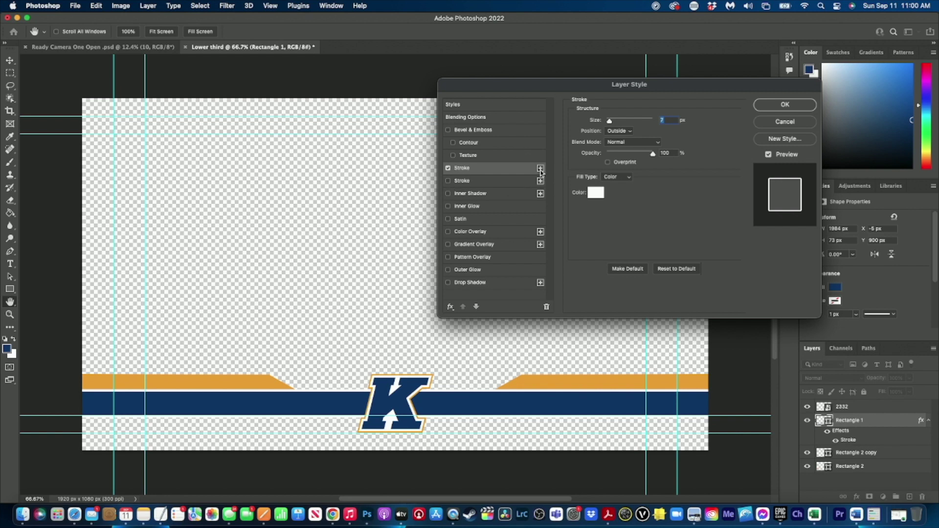
{"action": "left_click", "coordinate": [448, 183]}
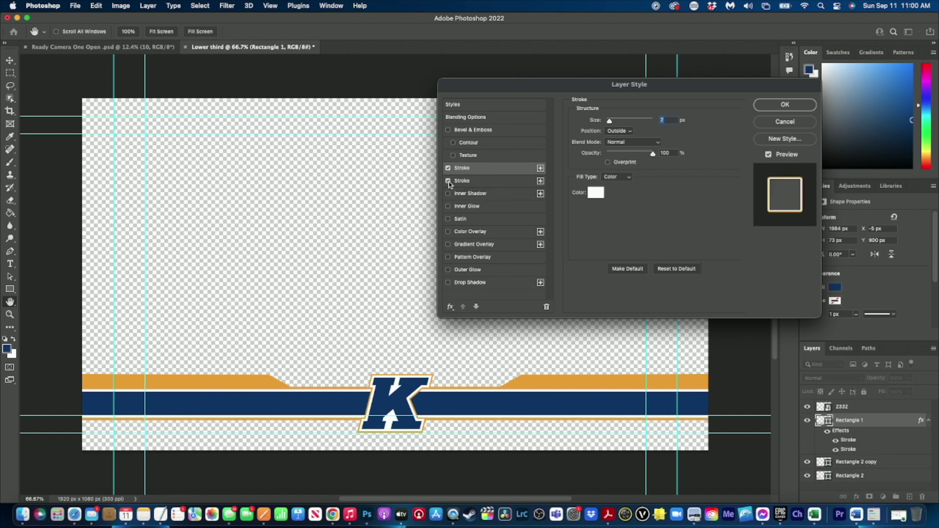
{"action": "left_click", "coordinate": [516, 183]}
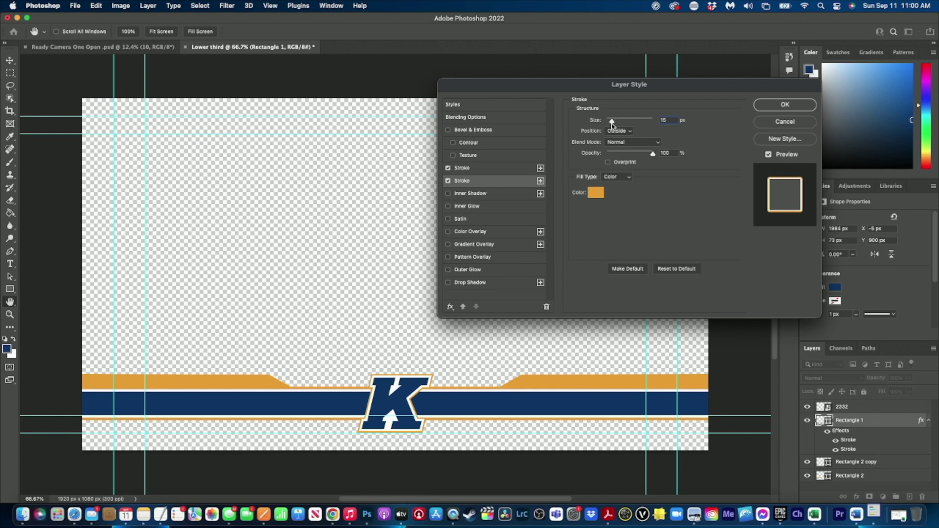
{"action": "left_click_drag", "start_coordinate": [612, 122], "coordinate": [607, 123]}
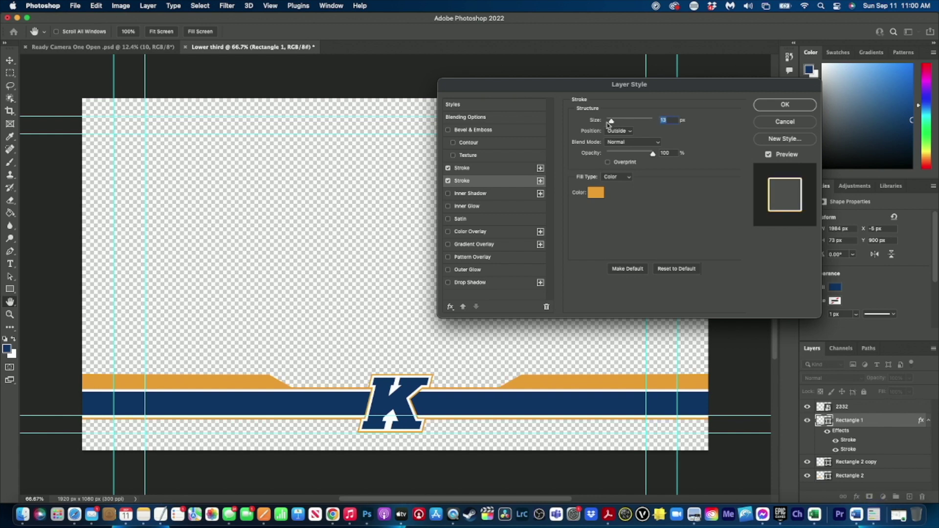
{"action": "left_click", "coordinate": [786, 105]}
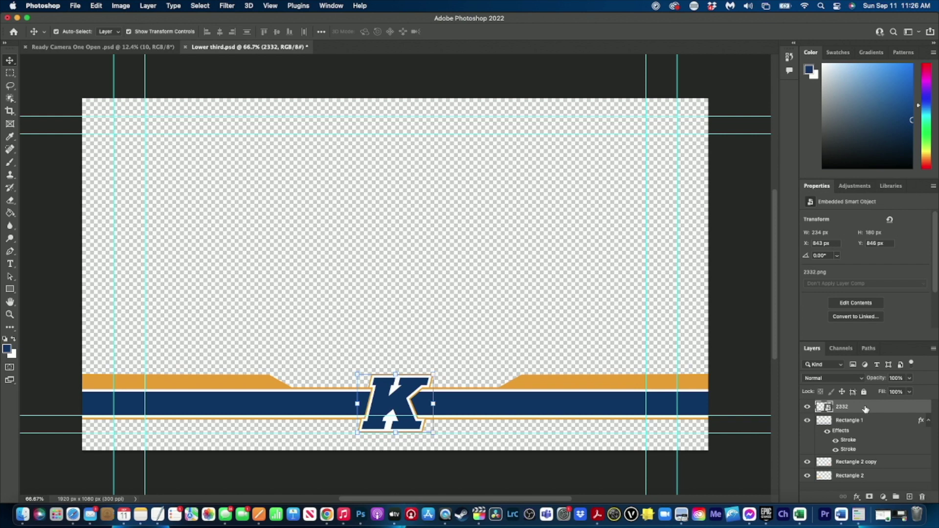
Rasterize the 2332 K logo layer into a plain pixel layer.
{"action": "right_click", "coordinate": [866, 409]}
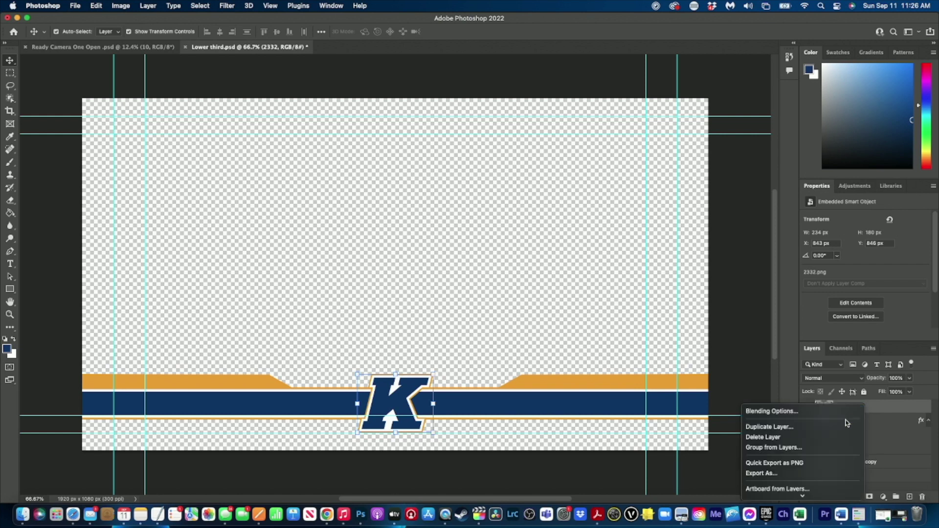
{"action": "scroll", "coordinate": [848, 423], "scroll_direction": "down", "scroll_amount": 6}
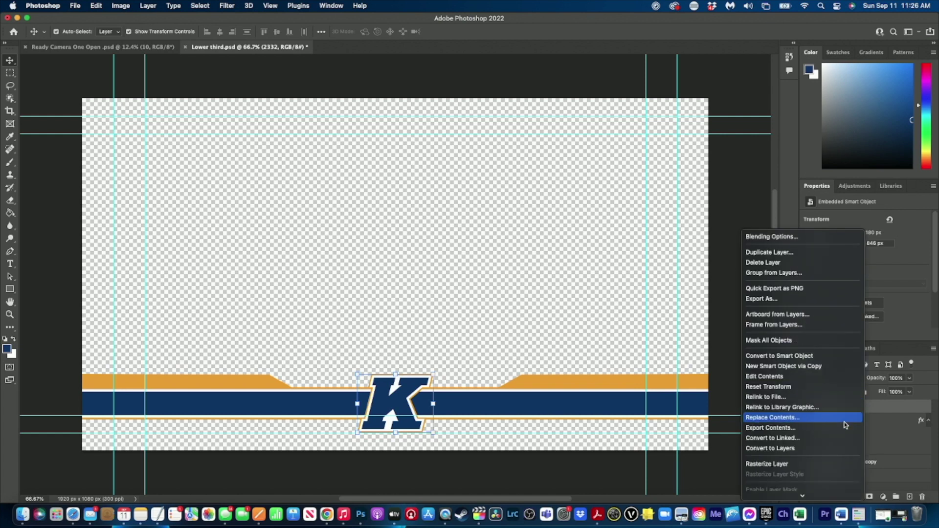
{"action": "scroll", "coordinate": [846, 425], "scroll_direction": "down", "scroll_amount": 2}
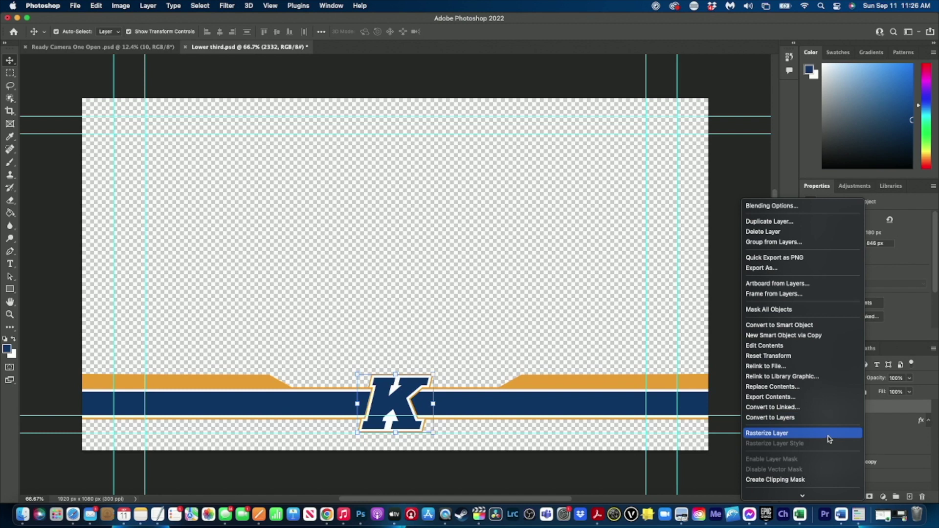
{"action": "left_click", "coordinate": [828, 439]}
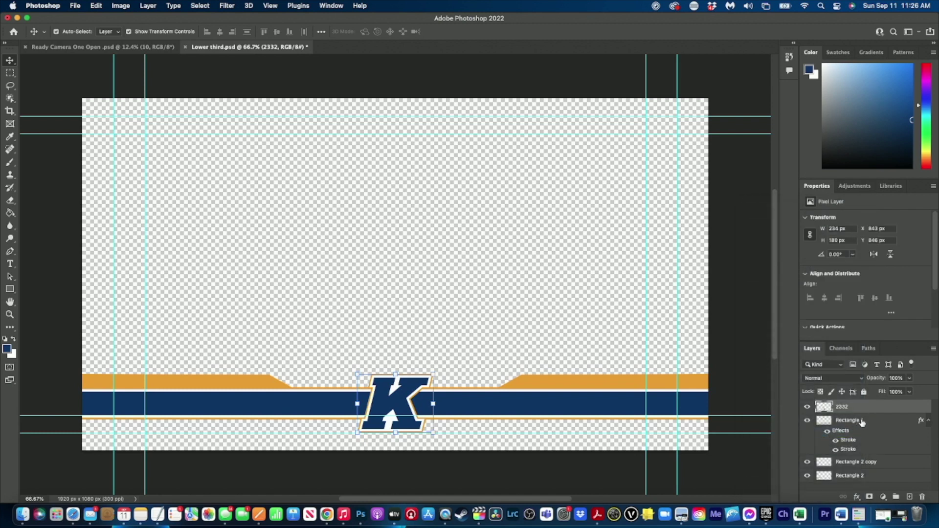
{"action": "right_click", "coordinate": [878, 422]}
{"action": "scroll", "coordinate": [850, 439], "scroll_direction": "down", "scroll_amount": 8}
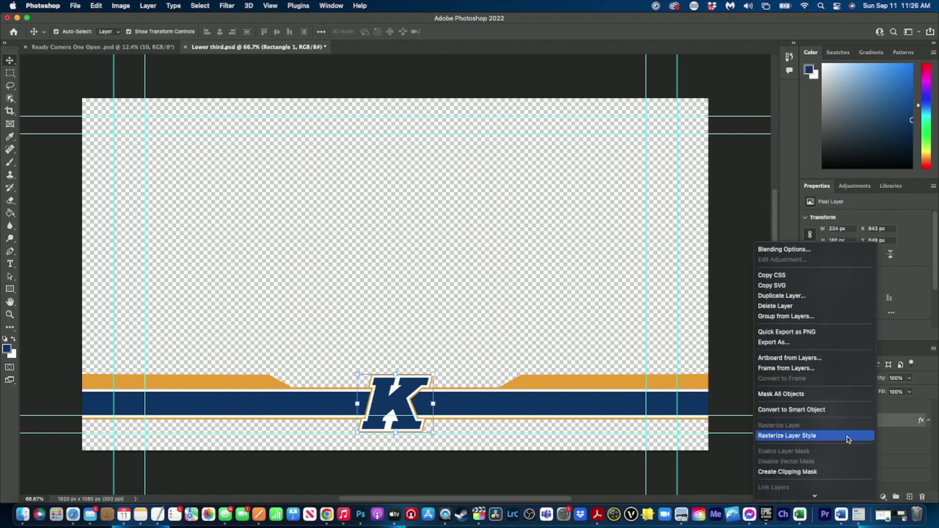
{"action": "left_click", "coordinate": [912, 408]}
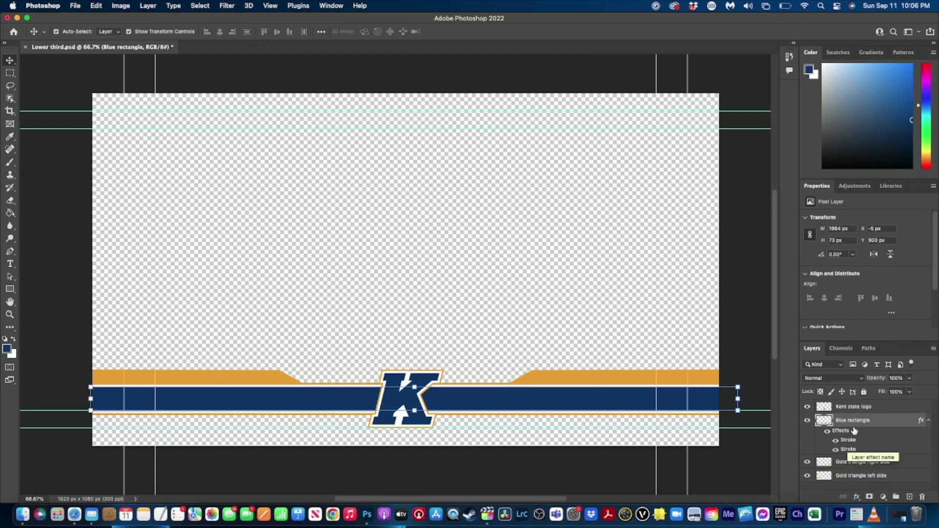
Rasterize the Blue rectangle layer's style, baking its white and gold strokes into pixels.
{"action": "right_click", "coordinate": [878, 423]}
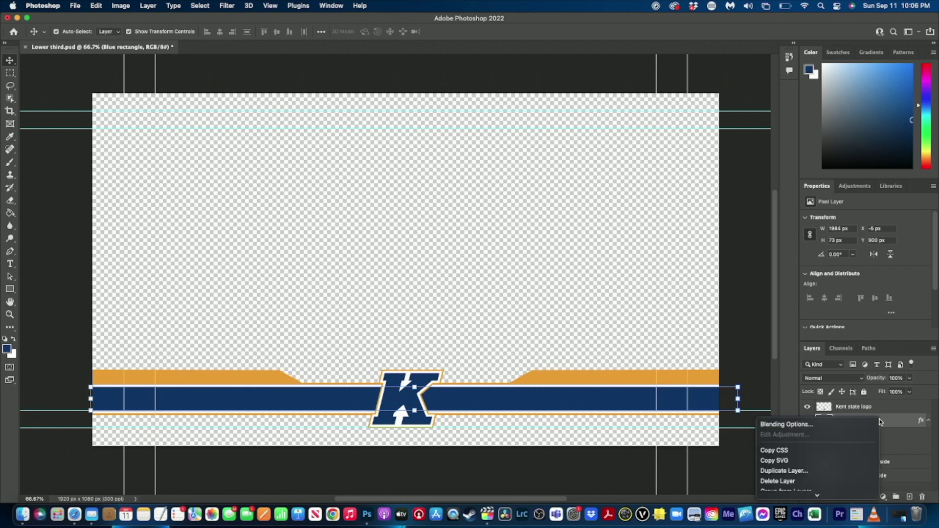
{"action": "scroll", "coordinate": [831, 454], "scroll_direction": "down", "scroll_amount": 5}
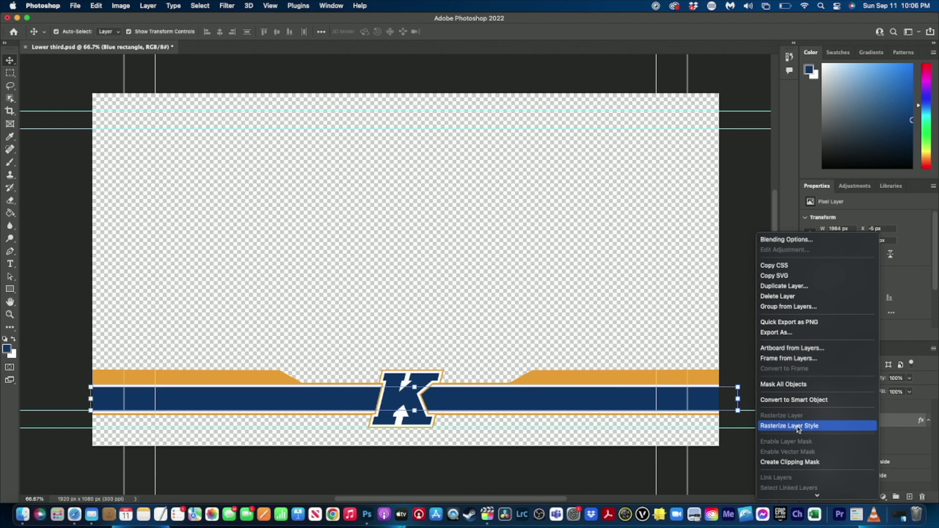
{"action": "left_click", "coordinate": [799, 427]}
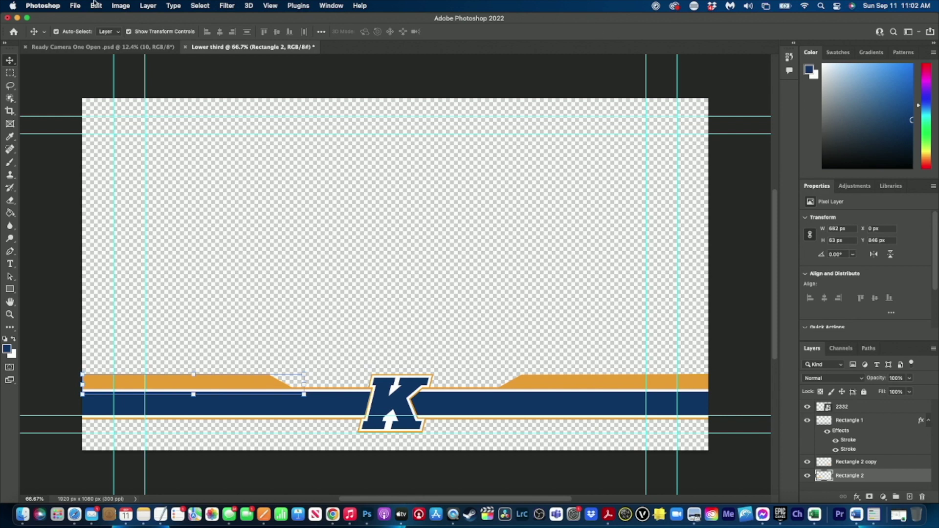
Save the graphic locally as 'Lower third.psd' on the Desktop in Photoshop format.
{"action": "left_click", "coordinate": [74, 5]}
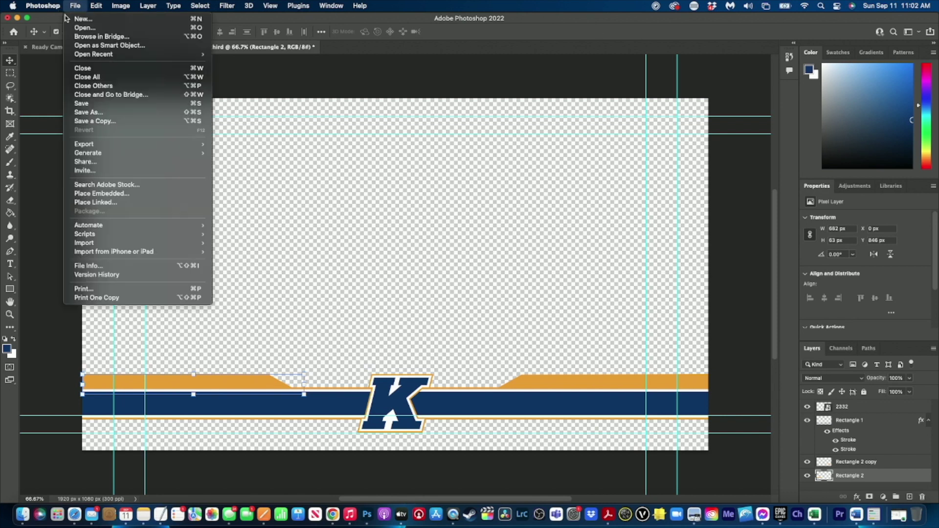
{"action": "left_click", "coordinate": [100, 114]}
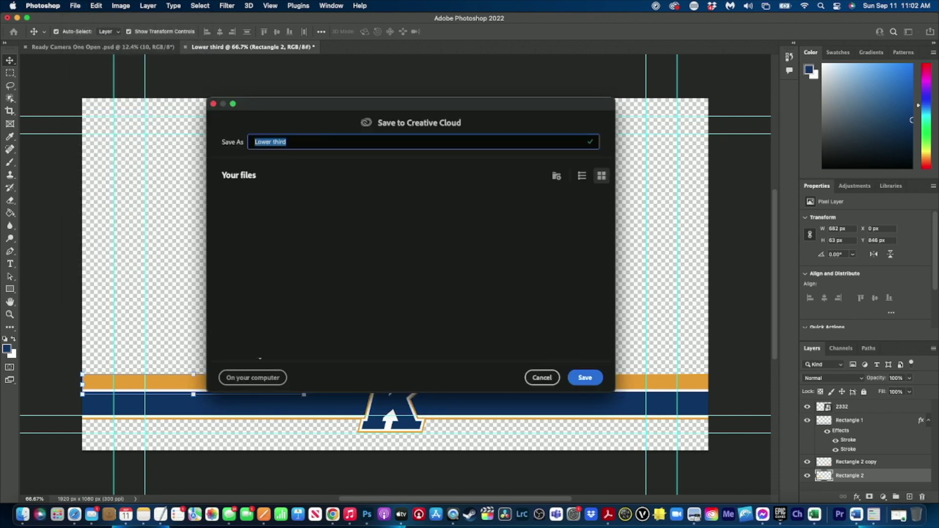
{"action": "left_click", "coordinate": [263, 378]}
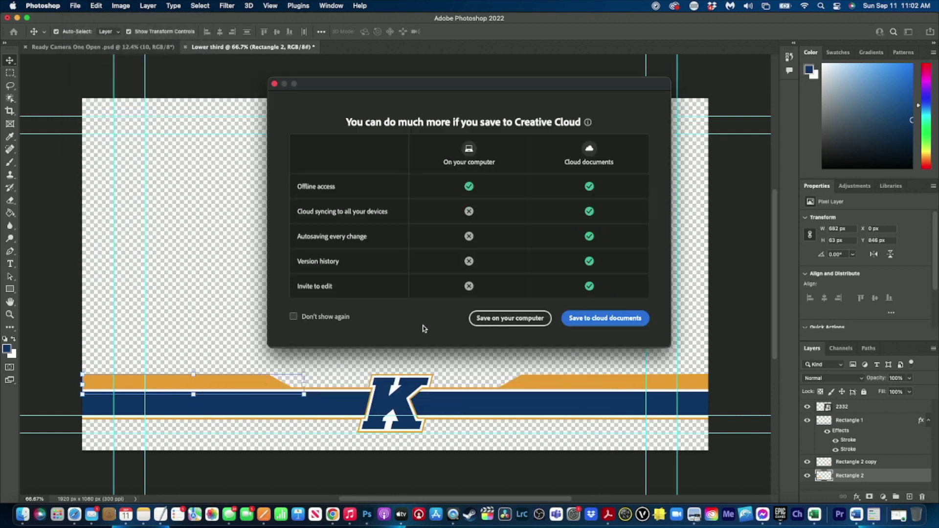
{"action": "left_click", "coordinate": [501, 317]}
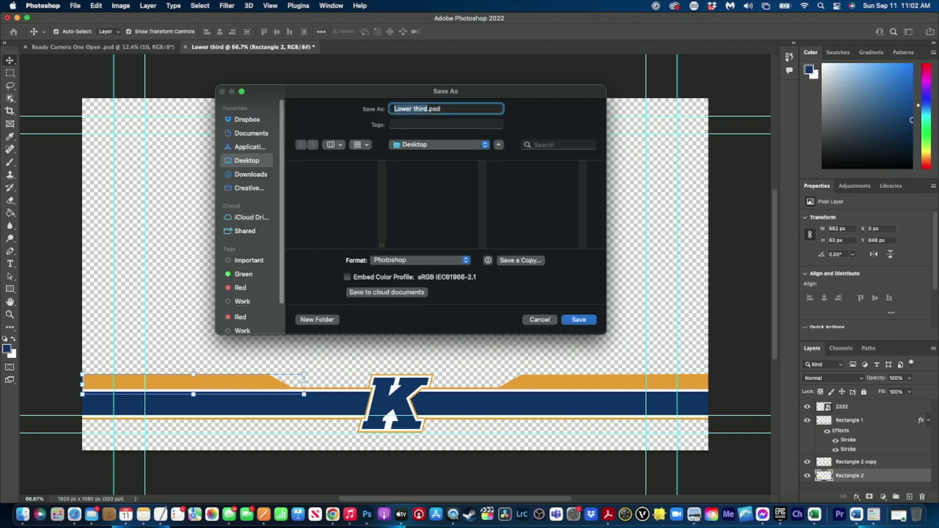
{"action": "left_click", "coordinate": [582, 323]}
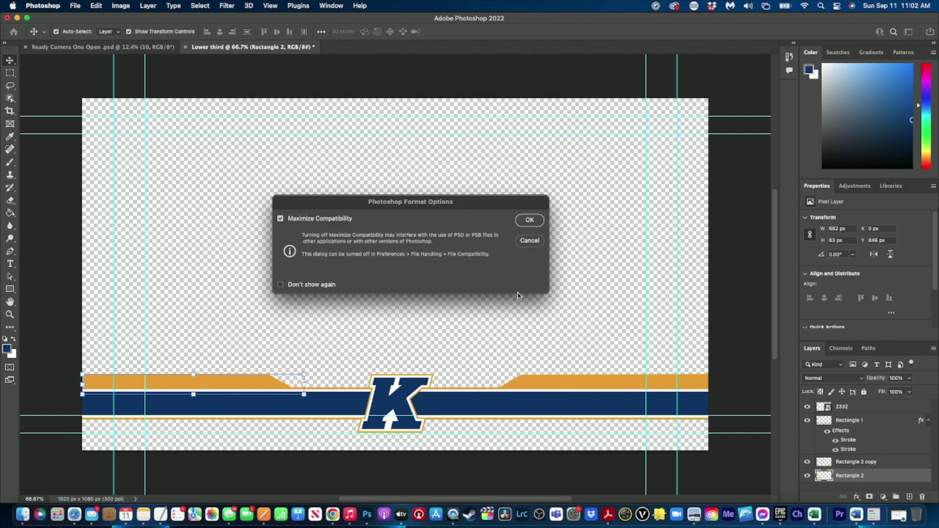